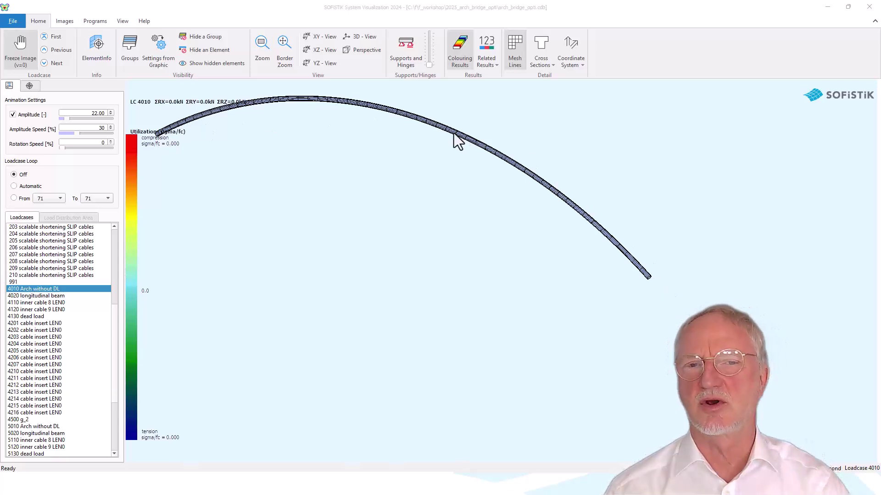
Show the 4020, 4110, 4120, 4130 and 4201 construction stages of the arch bridge
left_click(51, 296)
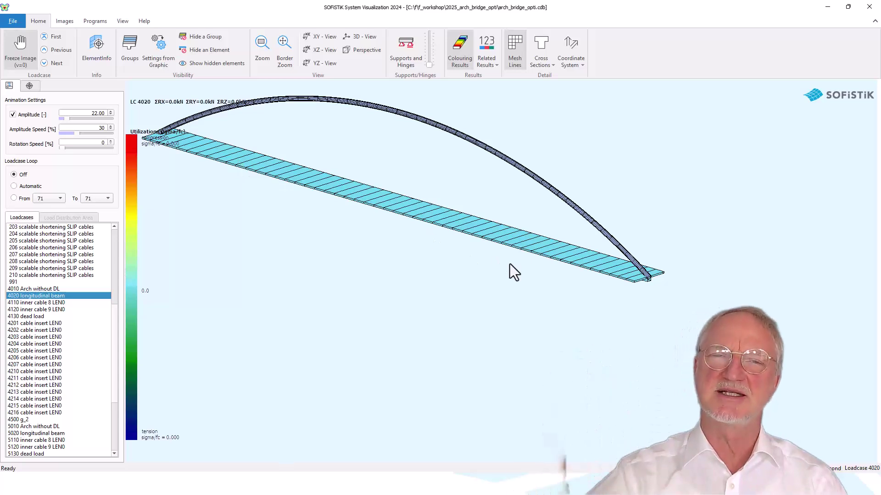
left_click(45, 303)
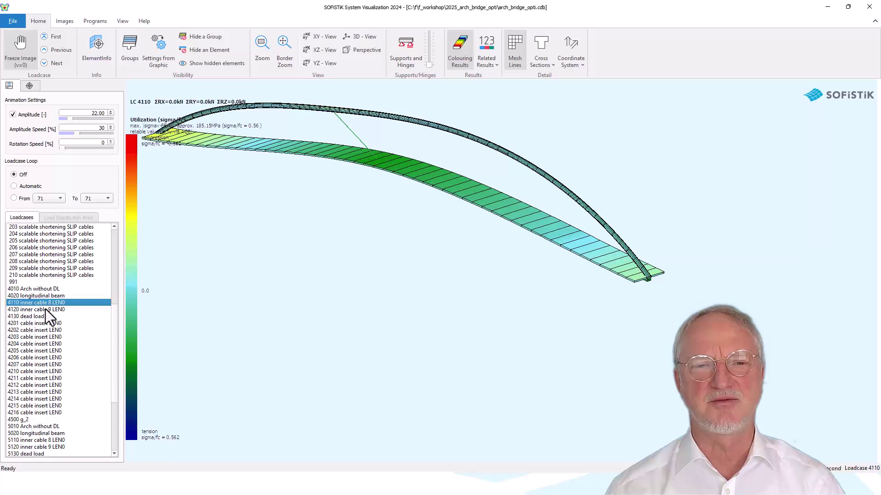
left_click(46, 309)
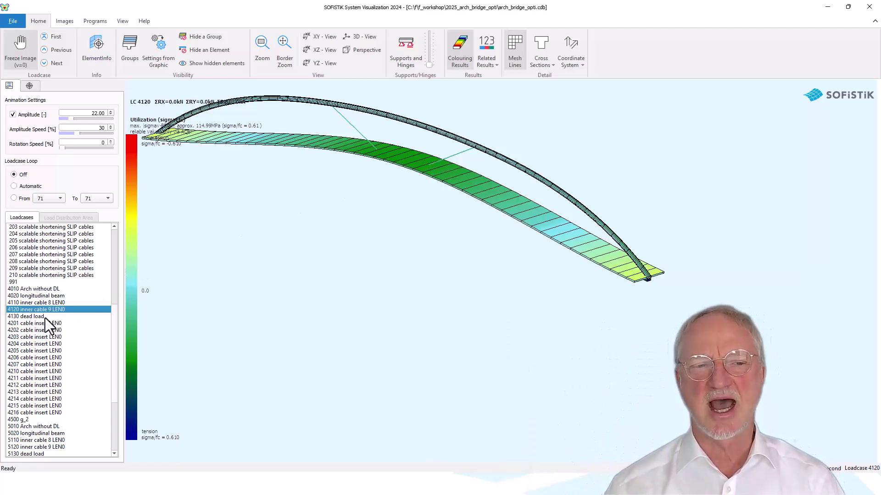
left_click(29, 317)
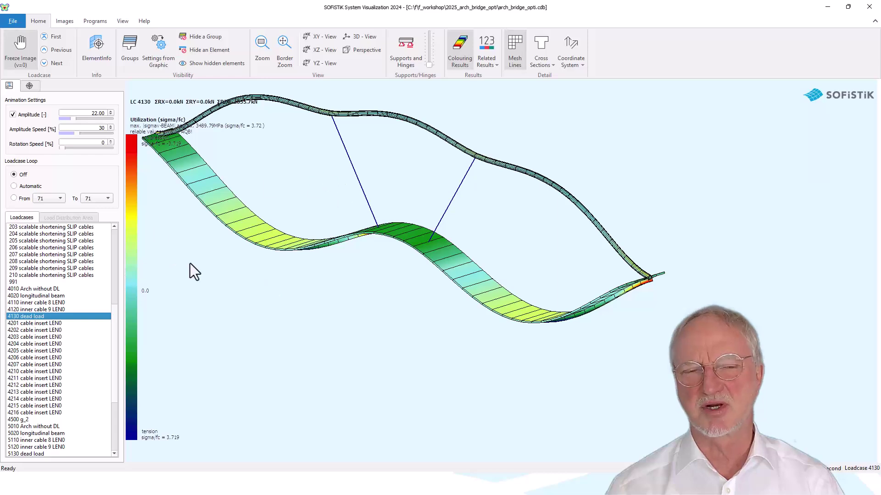
left_click(35, 324)
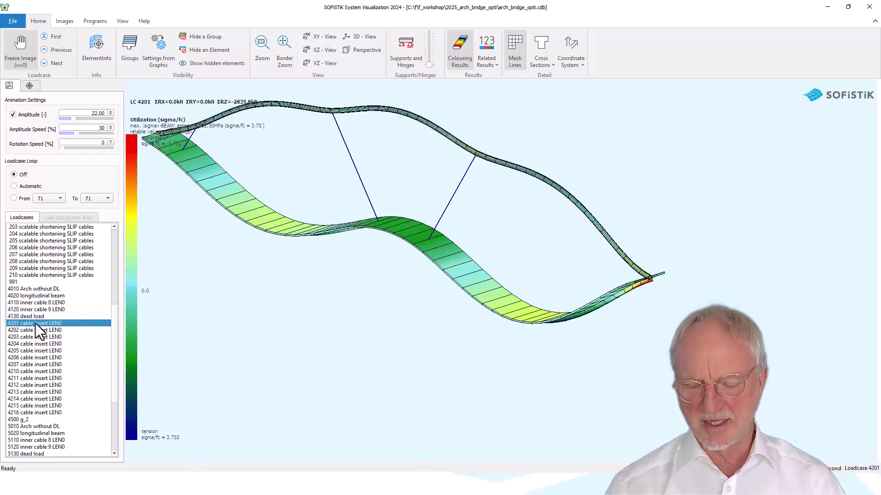
Advance through cable insert stages 4202–4216 to the final load case 4500 g_2
key("Down")
key("Down")
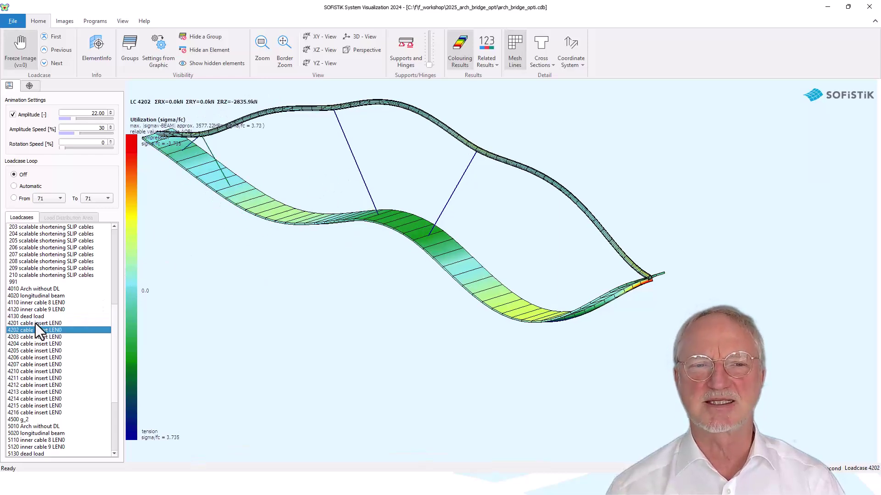
key("Down")
key("Down")
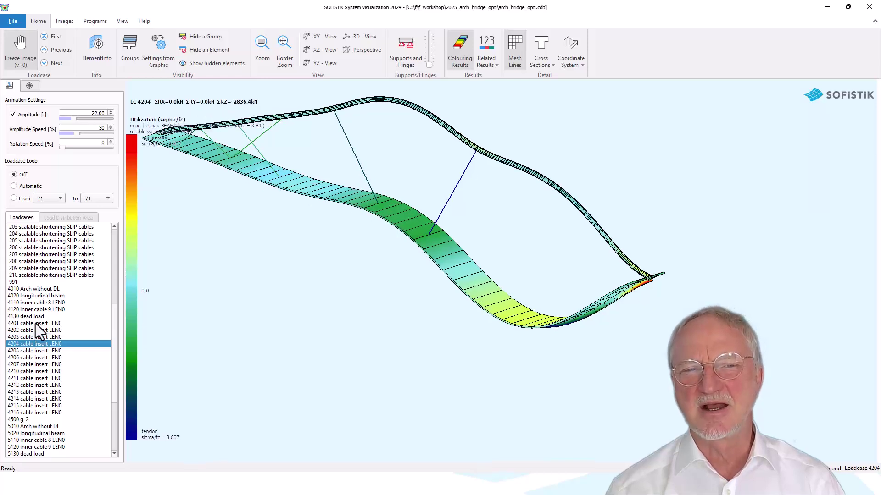
key("Down")
key("Down")
key("Down")
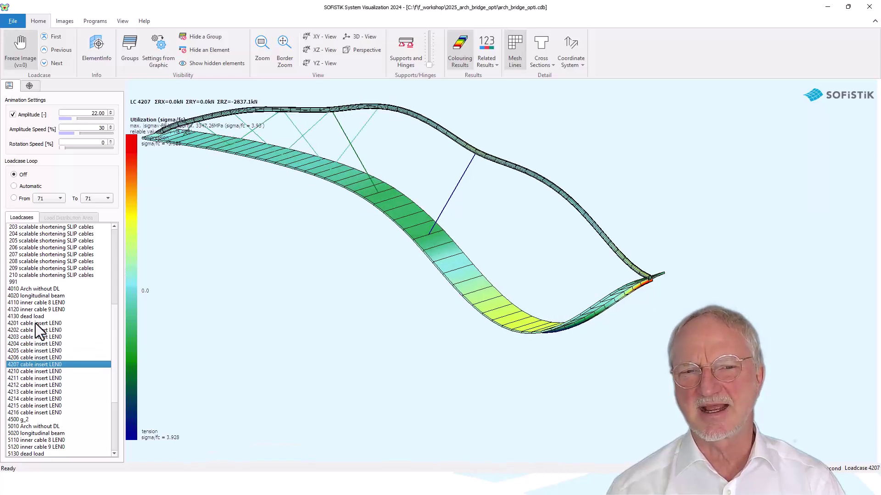
key("Down")
key("Down")
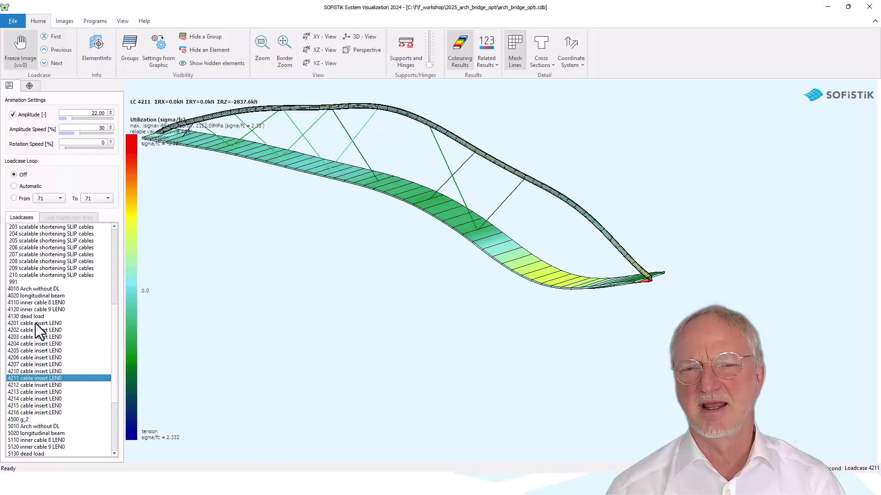
key("Down")
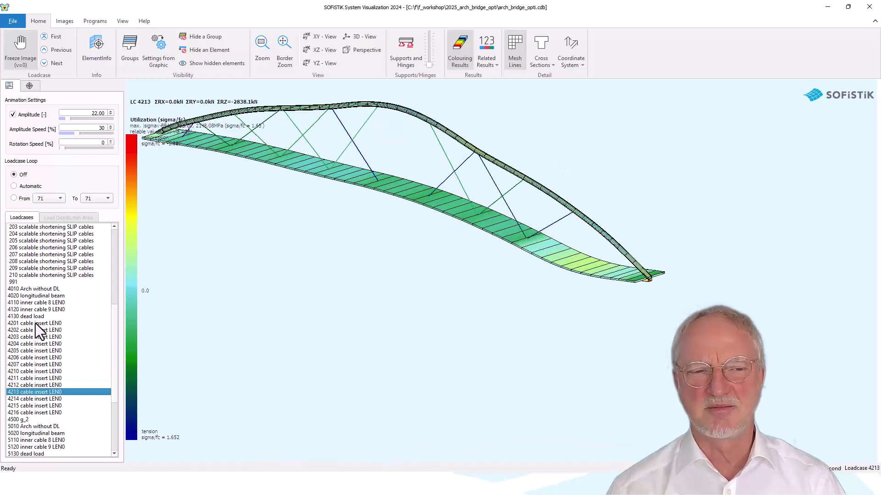
key("Down")
key("Down")
key("Down")
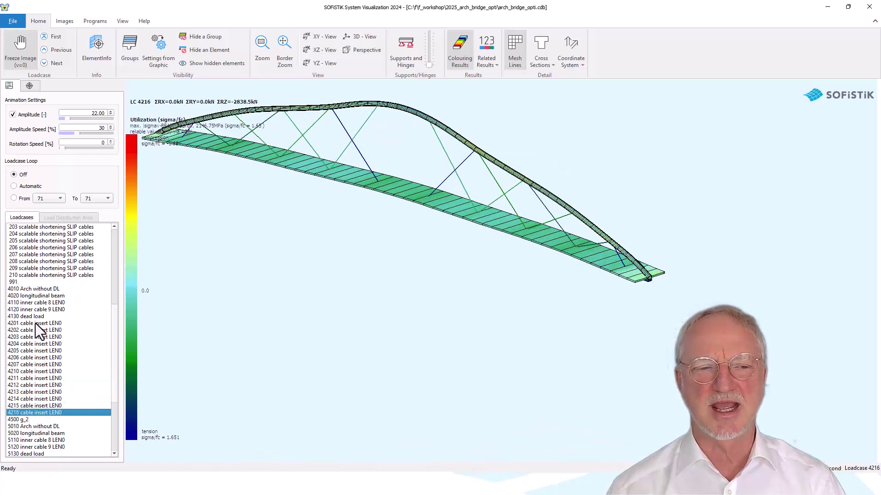
key("Down")
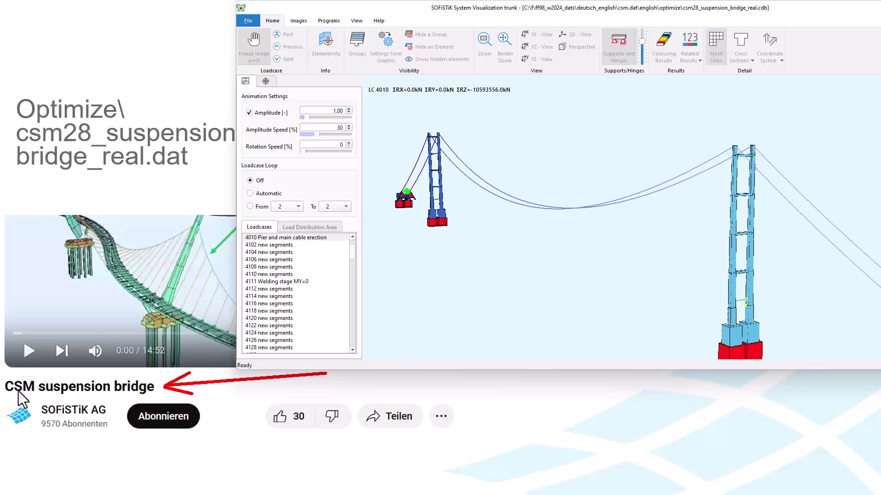
Step the suspension bridge from 4102 new segments through 4108, 4112, 4122, 4130 and 4138 to 4142
left_click(274, 244)
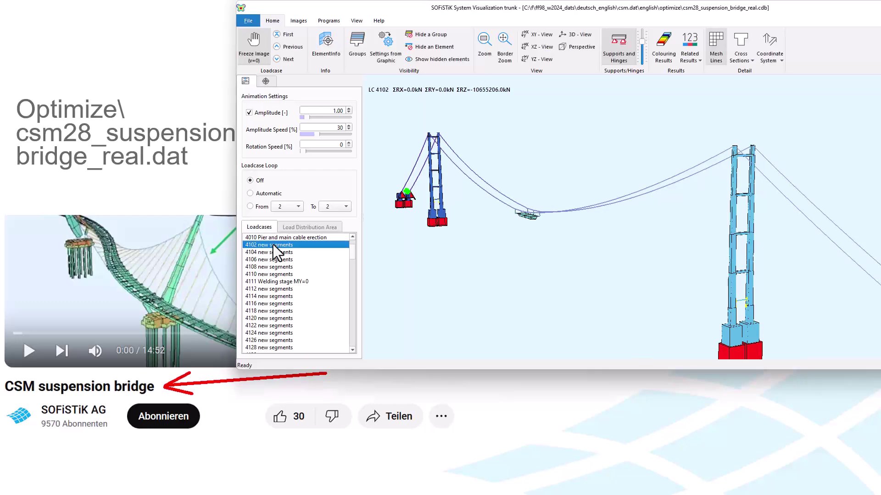
key("Down")
key("Down")
key("Down")
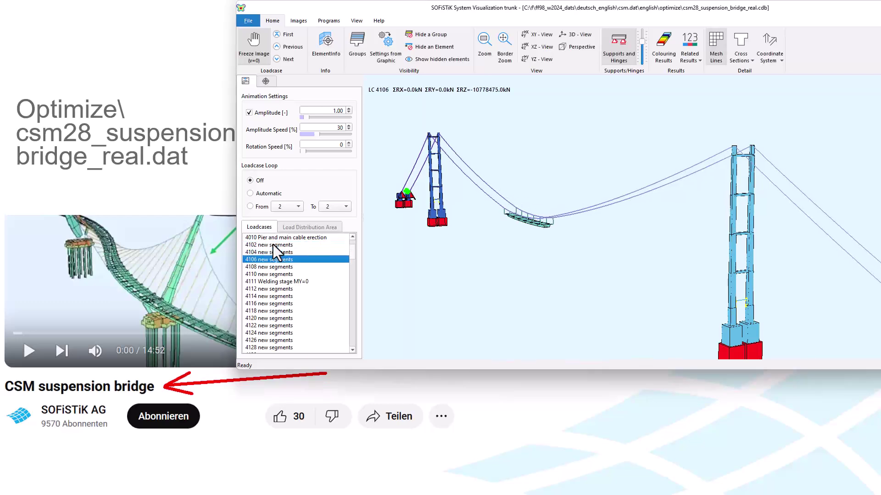
key("Down")
key("Down")
key("Down")
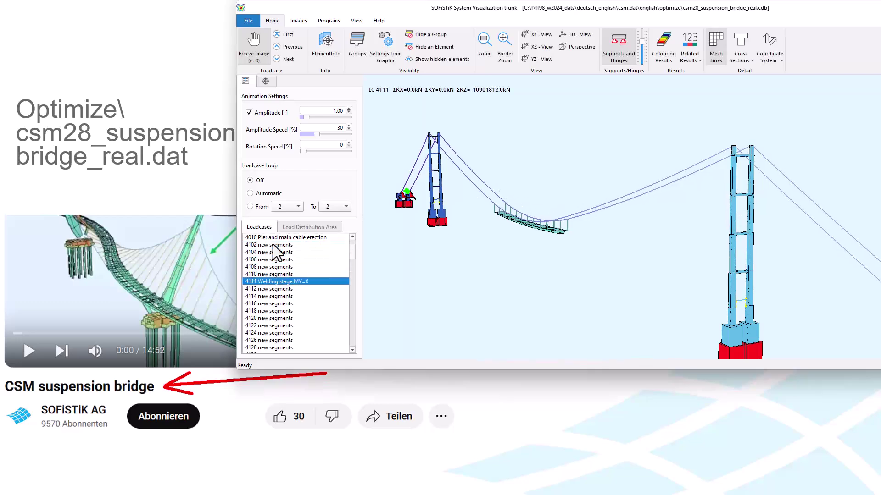
key("Down")
key("Down")
key("Down")
key("Down")
key("Down")
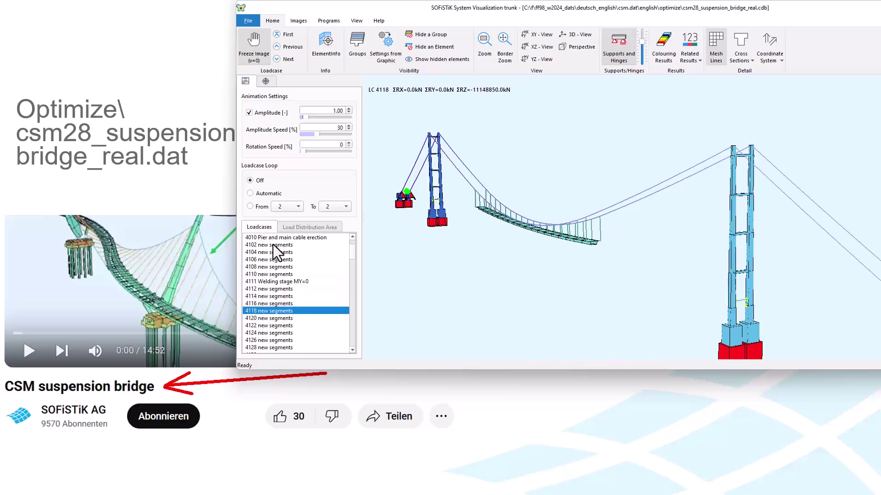
key("Down")
key("Down")
key("Down")
key("Down")
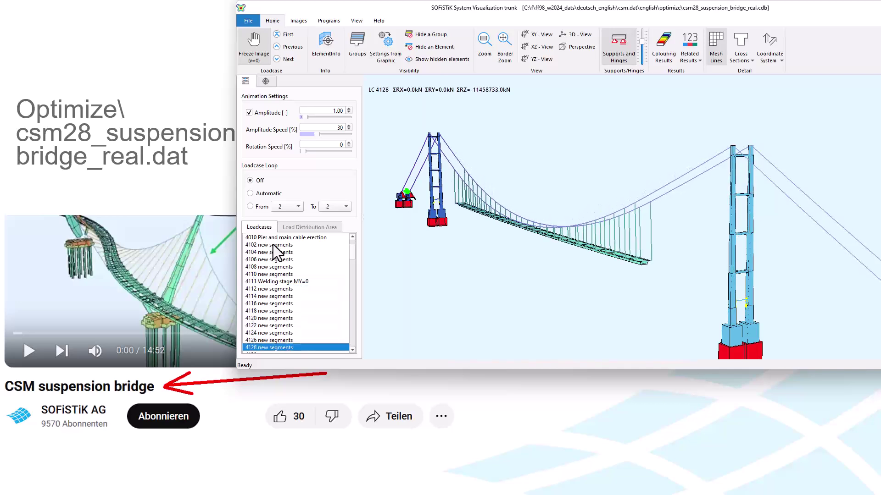
key("Down")
key("Down")
key("Down")
key("Down")
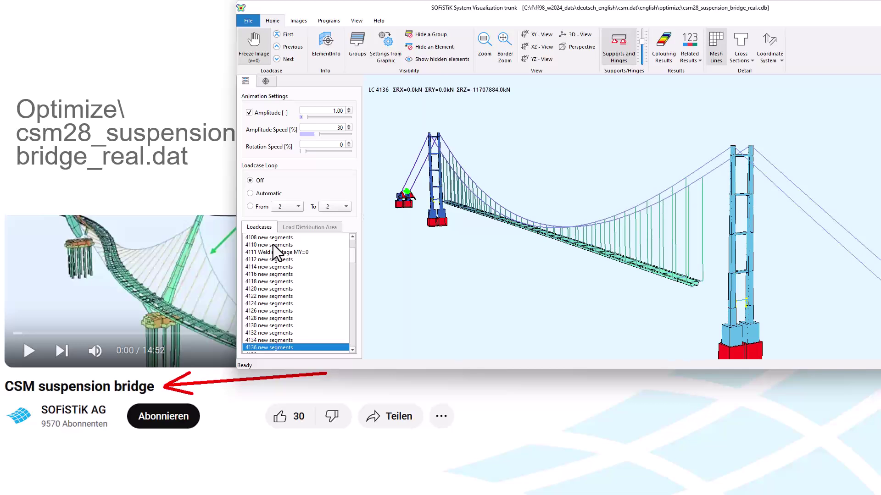
key("Down")
key("Down")
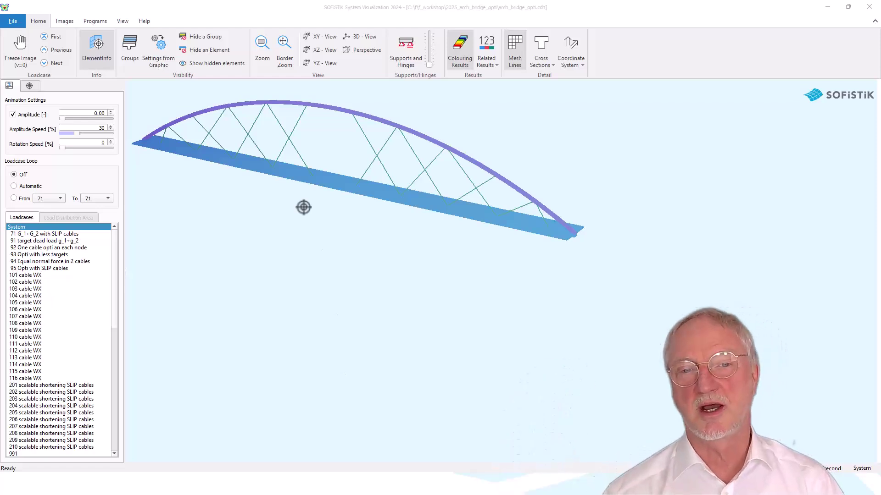
Add the Environment > People landscape with river, trees and people on the bridge deck
mouse_move(309, 171)
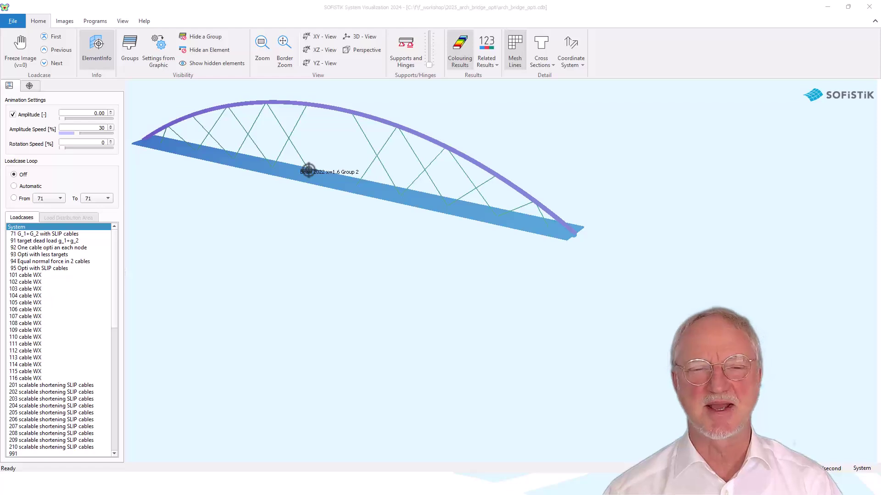
left_click(18, 229)
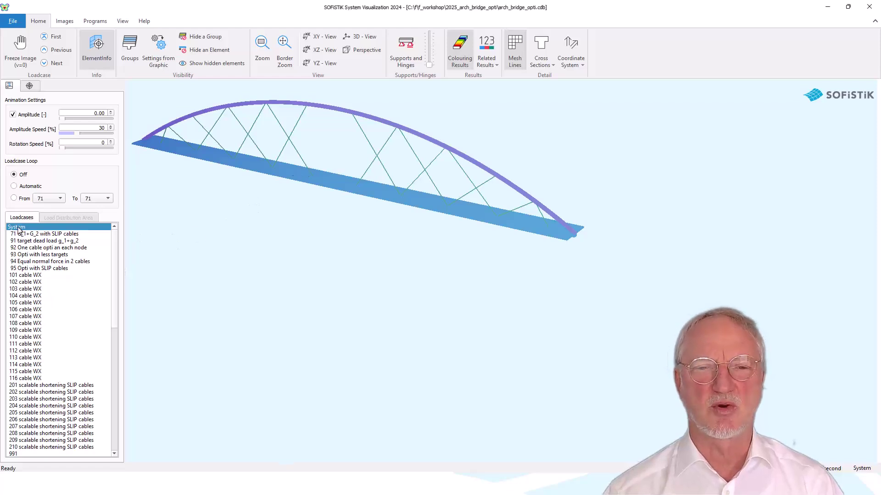
left_click(123, 21)
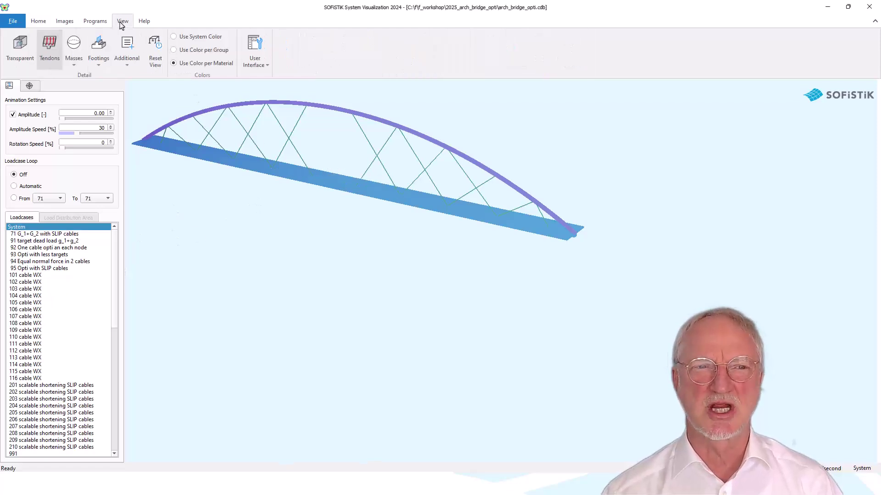
left_click(124, 62)
mouse_move(140, 150)
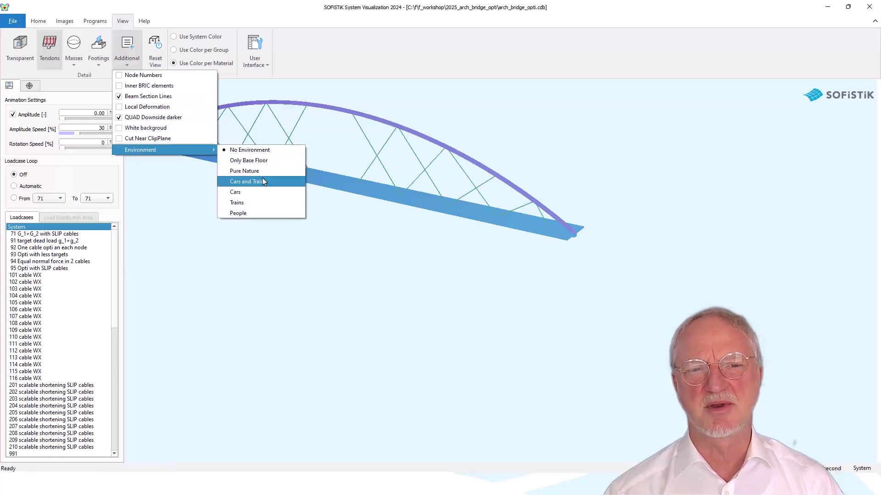
left_click(238, 213)
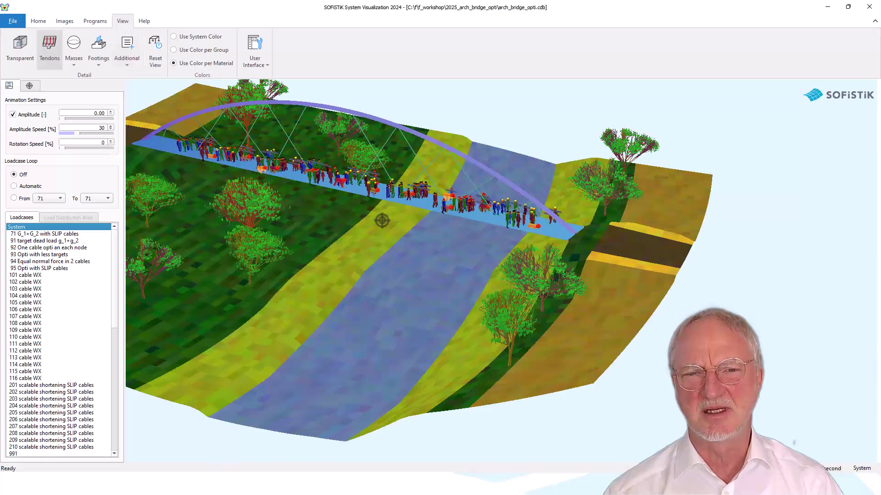
Orbit, zoom and pan to a side-on view centring the bridge over the river
left_click_drag(390, 208, 387, 163)
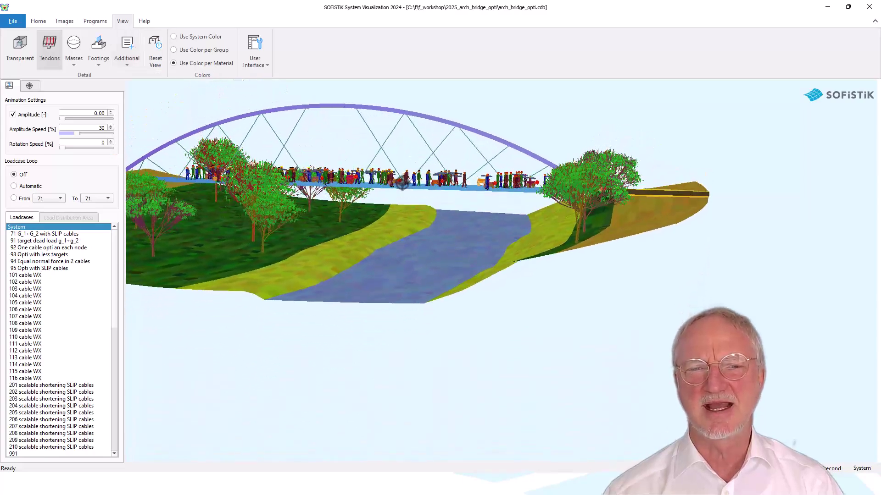
scroll(387, 163, "up", 5)
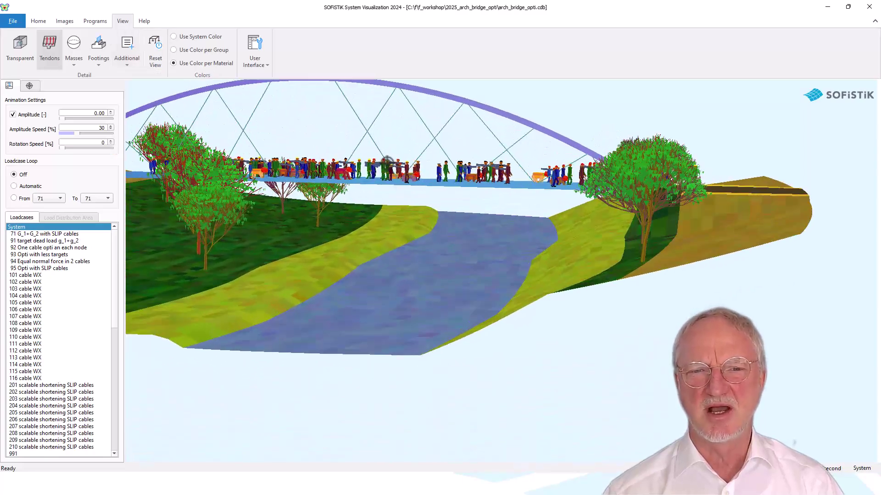
left_click_drag(413, 188, 493, 192)
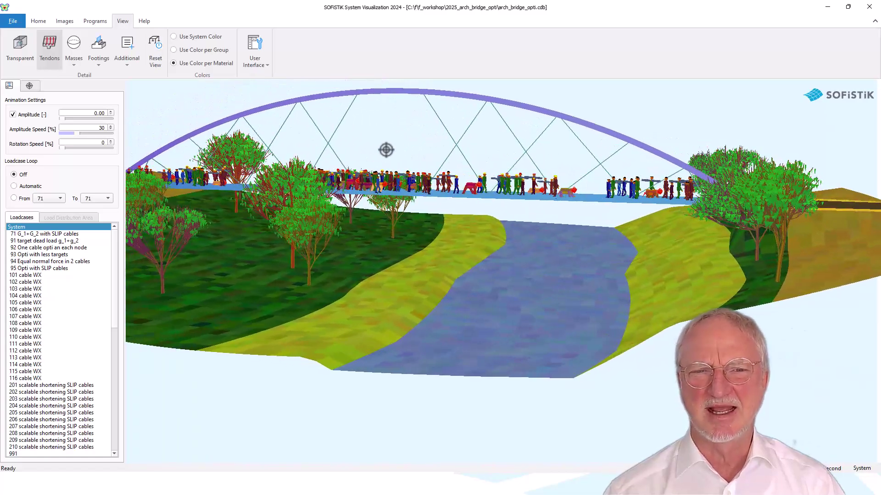